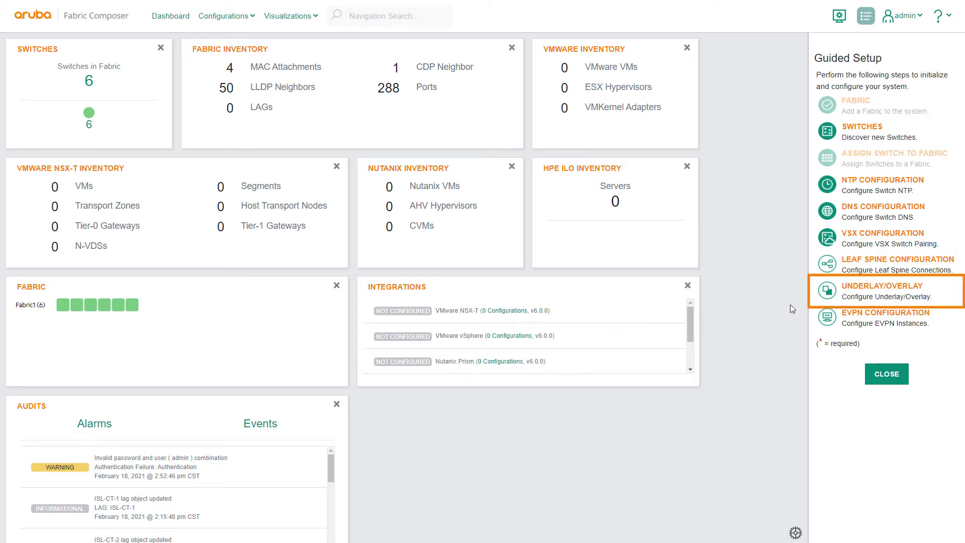
Step: Add a Dual-ASN overlay (65000.0, 65000.1) with loopback subnet 4.4.4.0/24 and default 60/180 timers
left_click(842, 301)
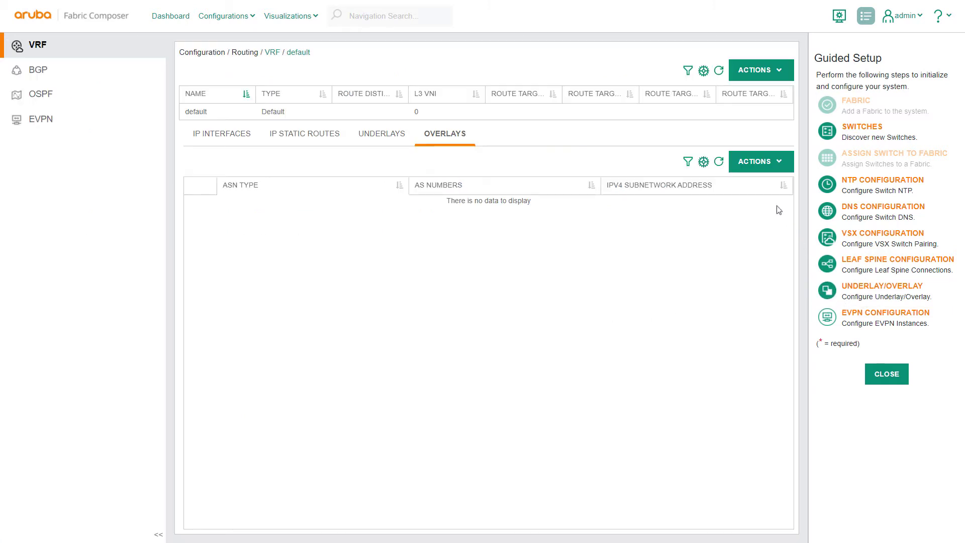
left_click(753, 165)
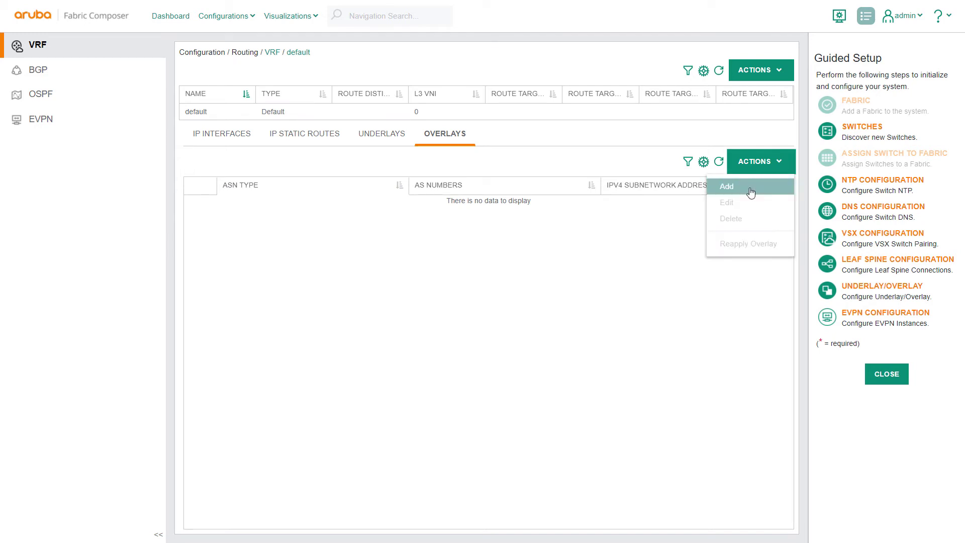
left_click(751, 189)
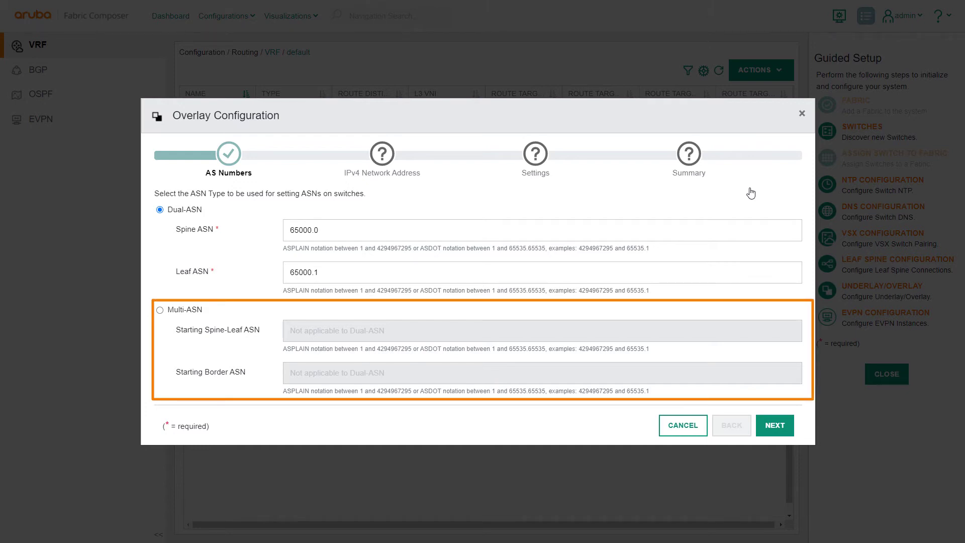
left_click(787, 422)
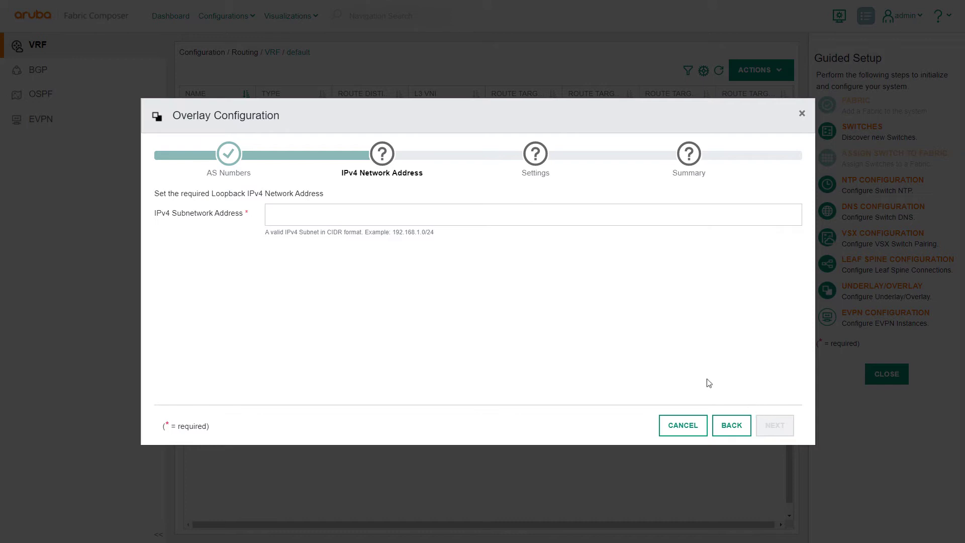
left_click(390, 217)
type("4.4.4.0/24")
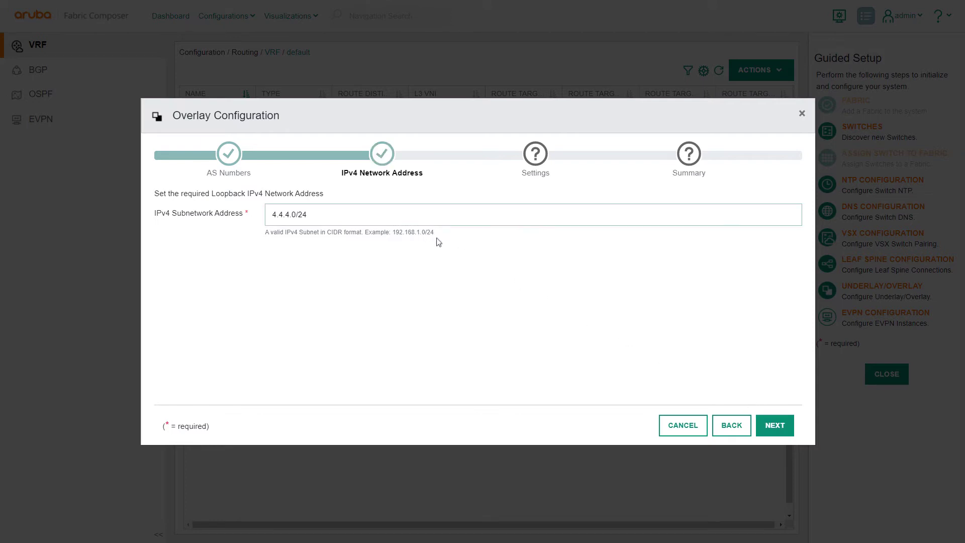
left_click(787, 427)
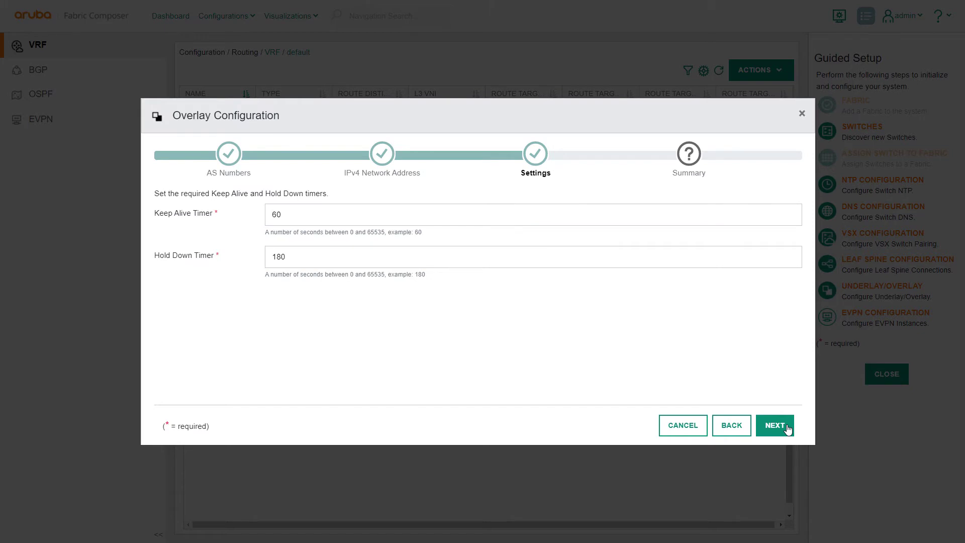
left_click(786, 428)
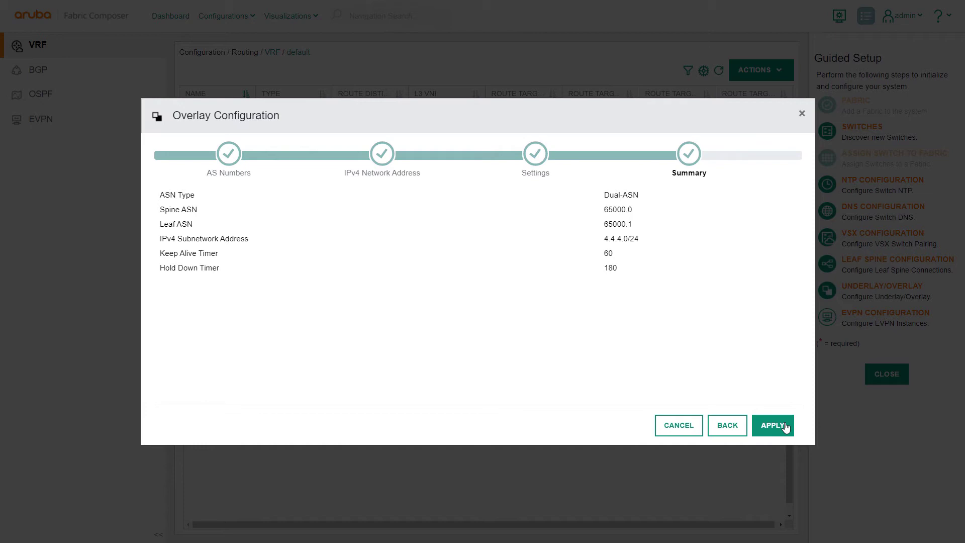
left_click(786, 427)
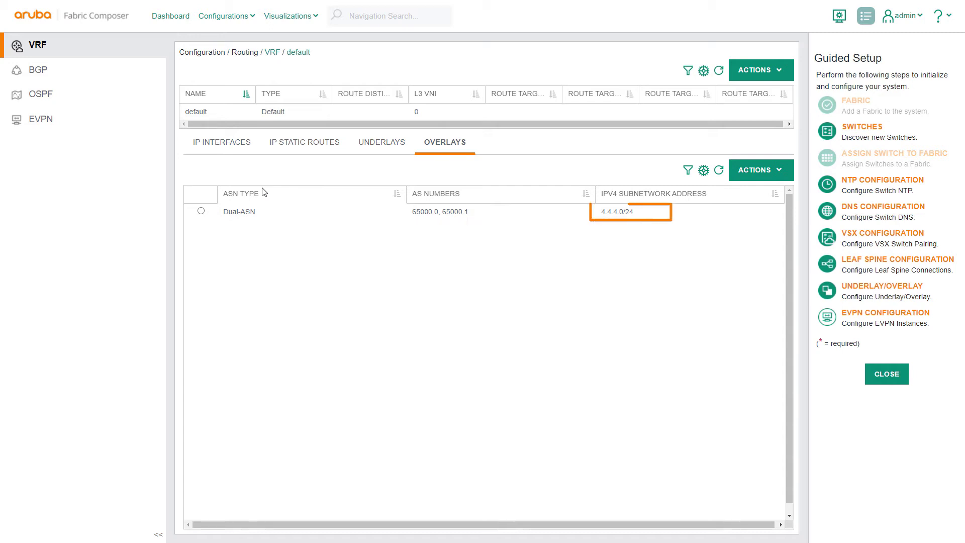
Step: Show the switches of the default BGP VRF with their AS numbers and router IDs
left_click(62, 79)
left_click(190, 128)
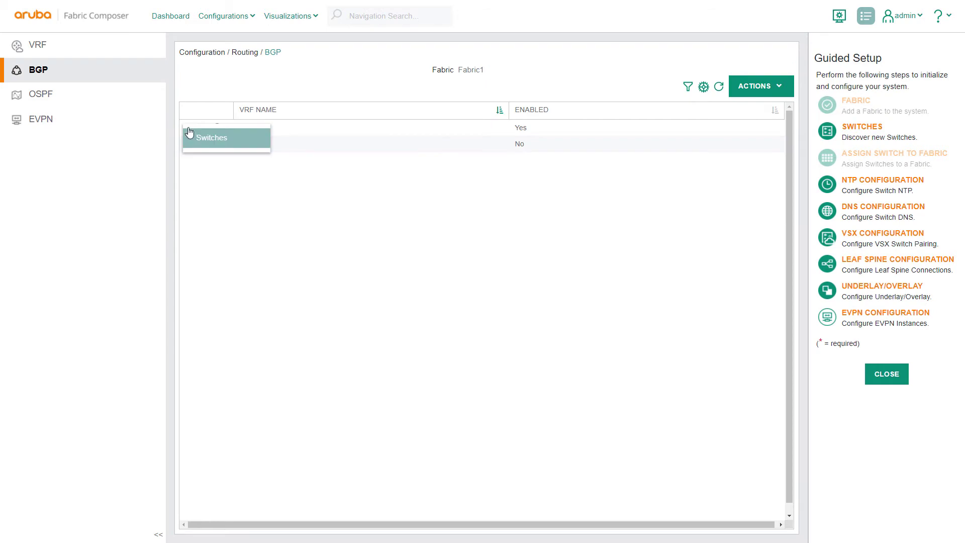
left_click(199, 142)
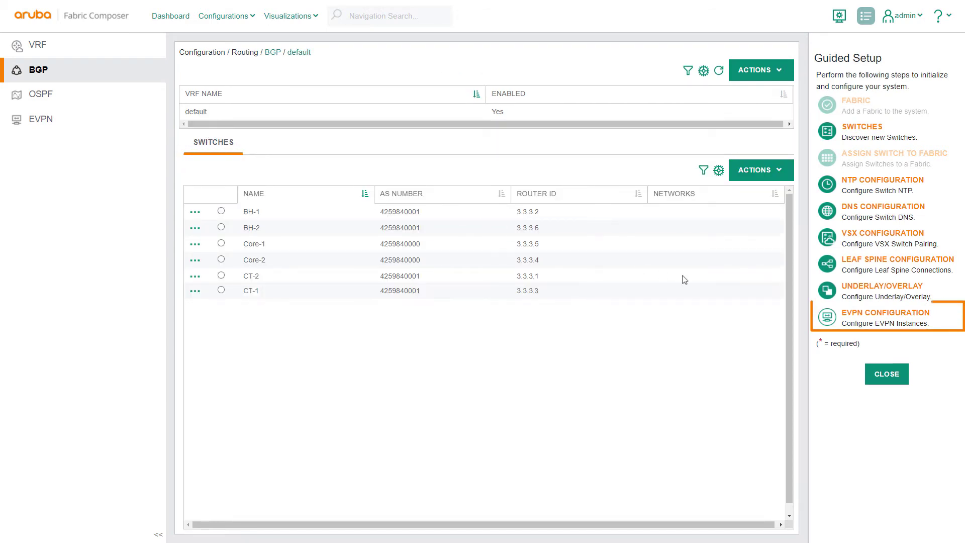
Step: Start a new EVPN configuration with name prefix EVPN1
left_click(854, 328)
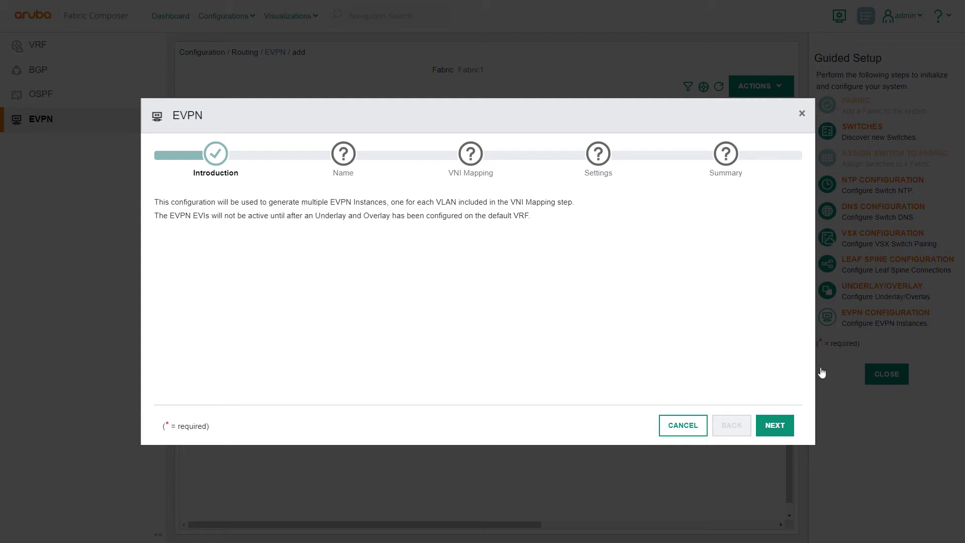
left_click(774, 427)
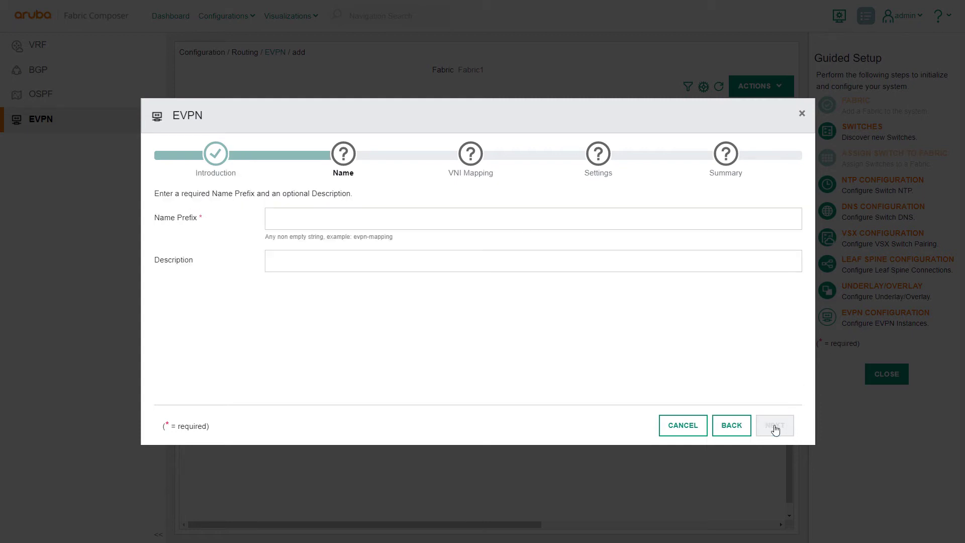
left_click(391, 227)
type("EVPN1")
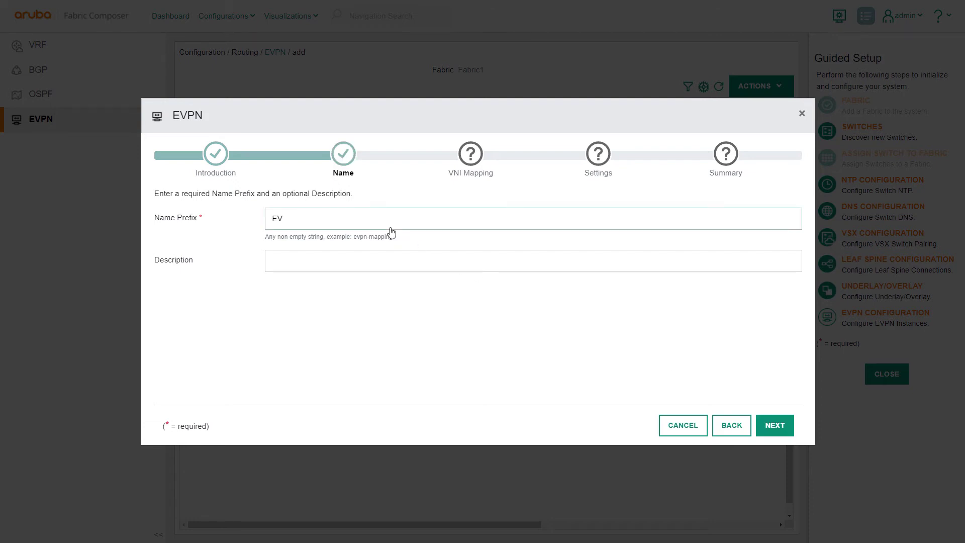
left_click(760, 424)
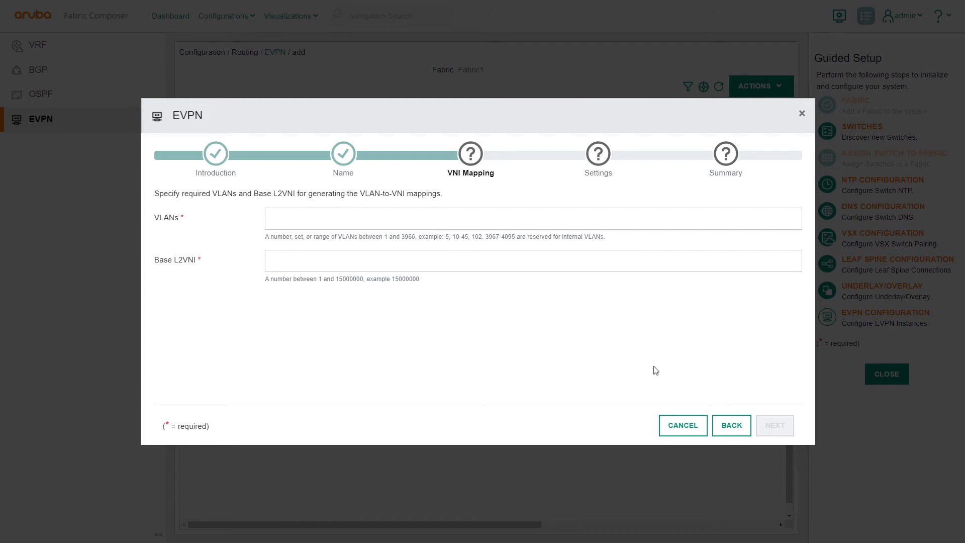
Step: Map VLANs 567, 765 from base L2VNI 10000 with route-target ASN prefix 65535, then review the summary
left_click(370, 228)
type("567, 765")
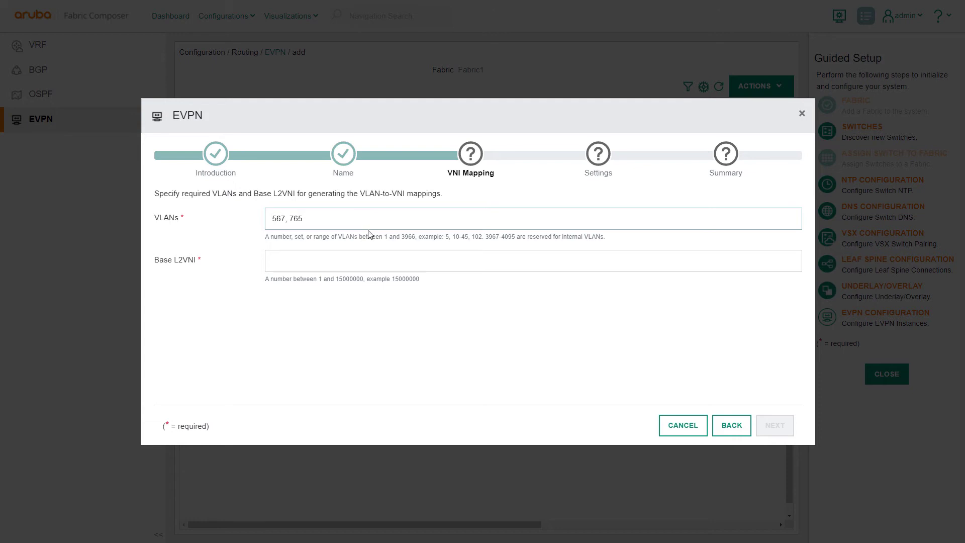
left_click(367, 264)
type("10000")
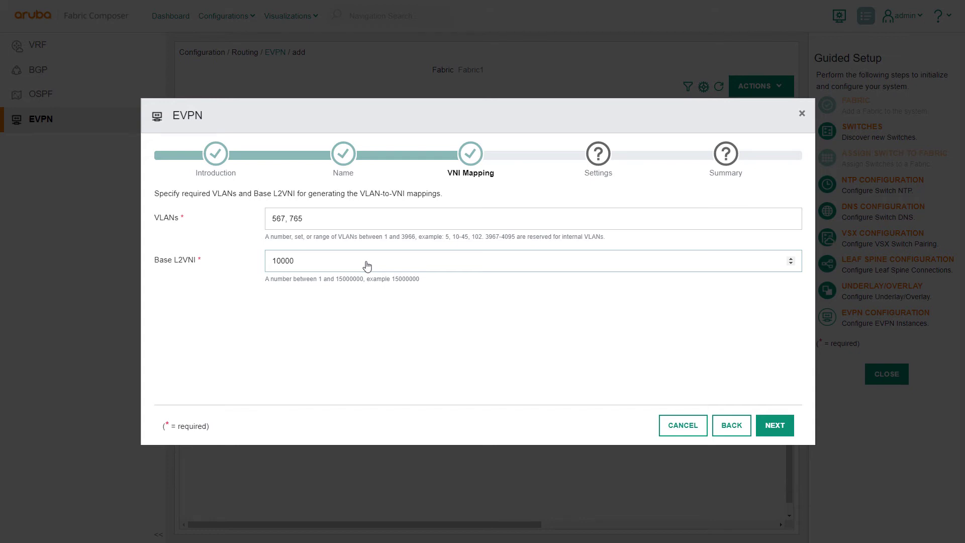
left_click(774, 437)
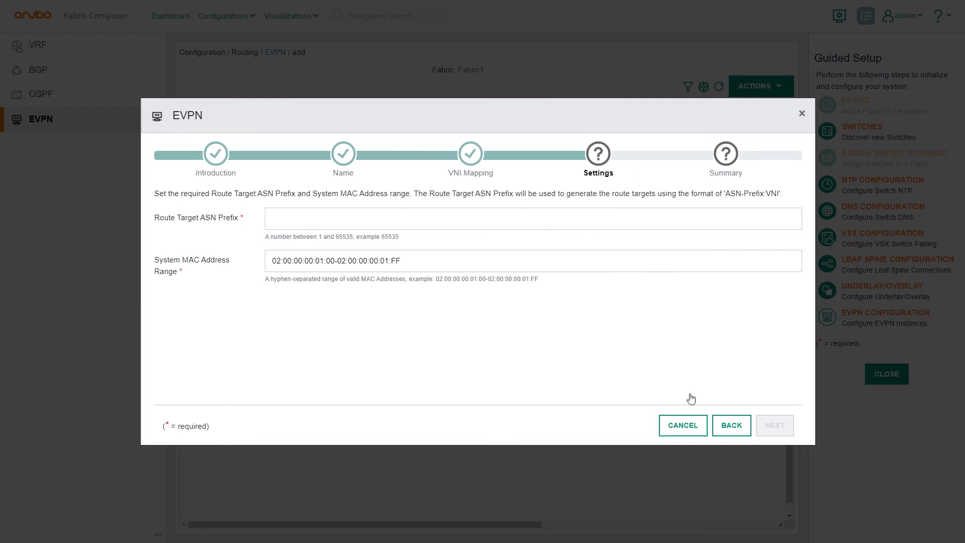
left_click(319, 224)
type("65535")
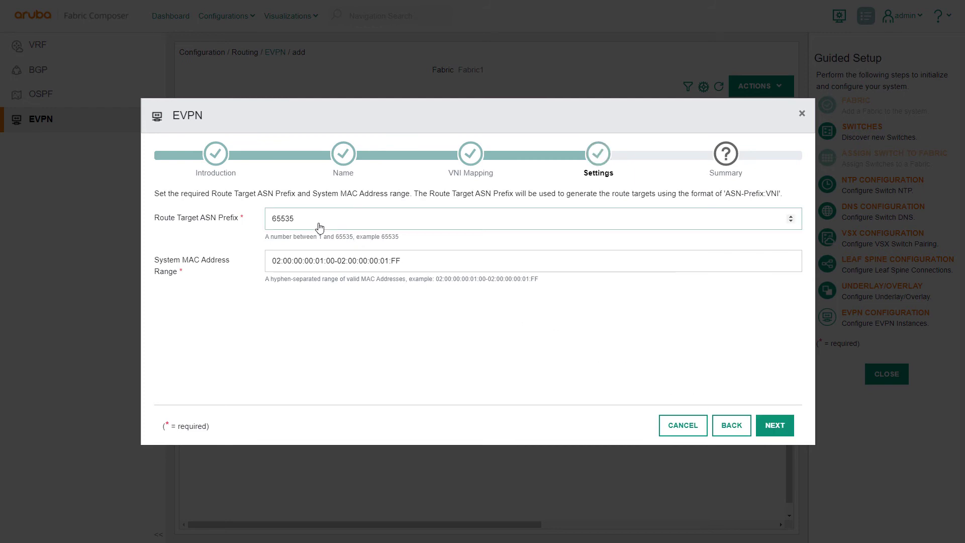
left_click(762, 422)
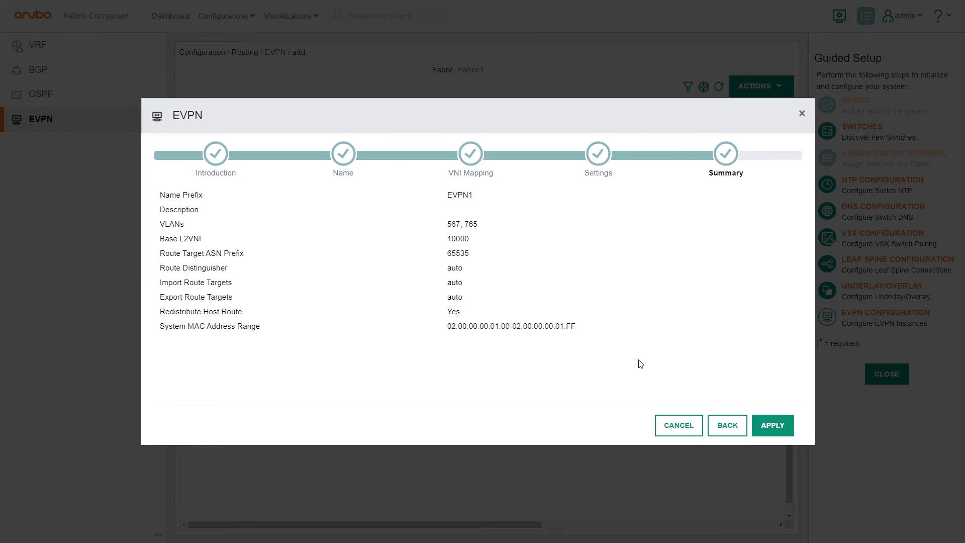
Step: Create the eight EVPN instances, then open the default VRF's IP interface actions
left_click(774, 427)
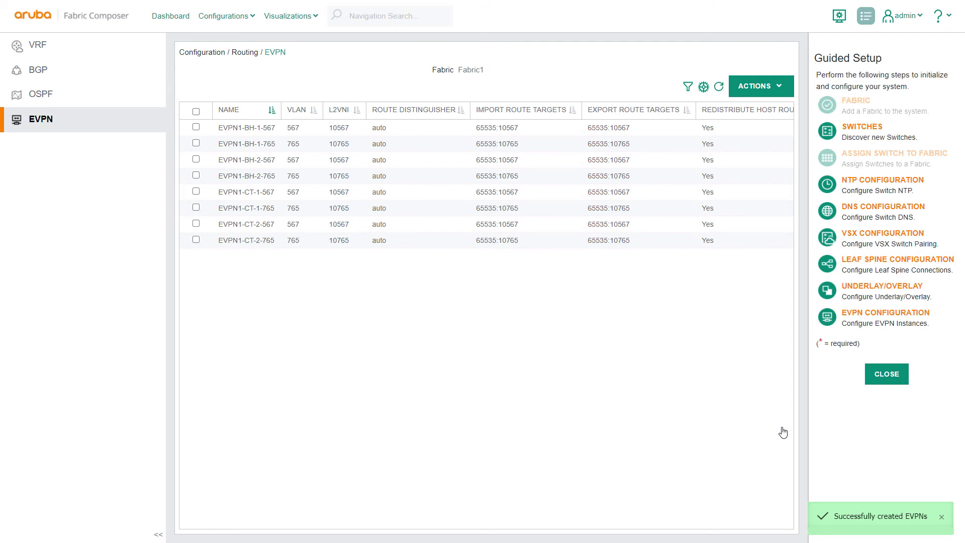
left_click(54, 53)
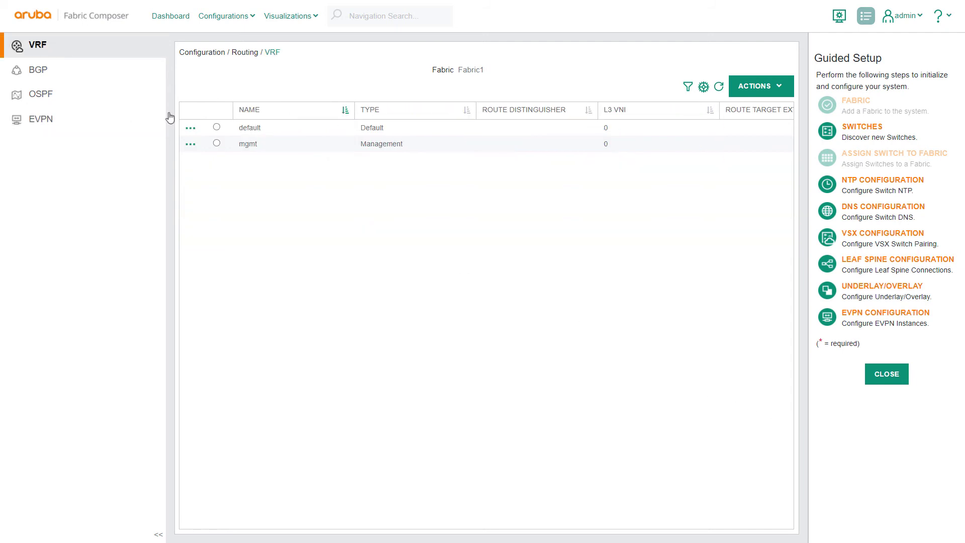
left_click(192, 128)
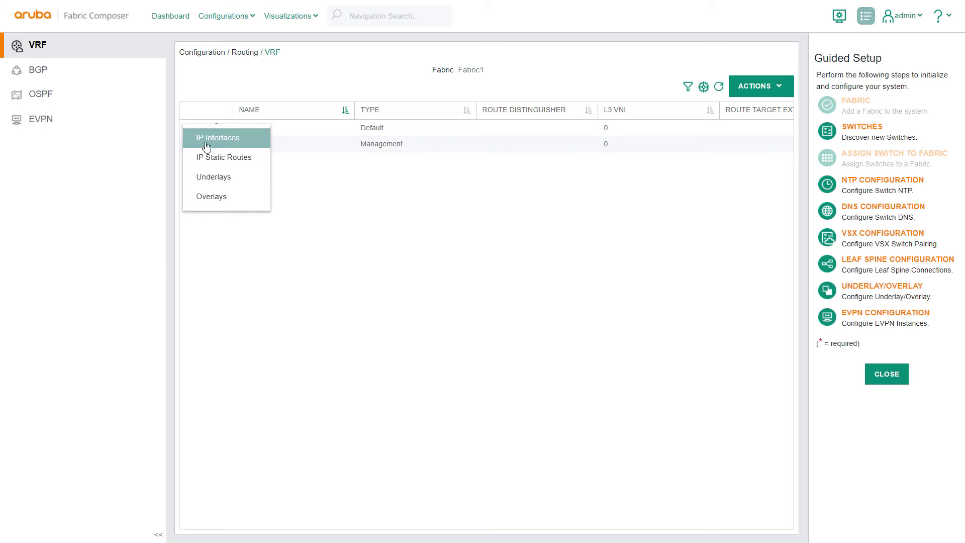
left_click(207, 143)
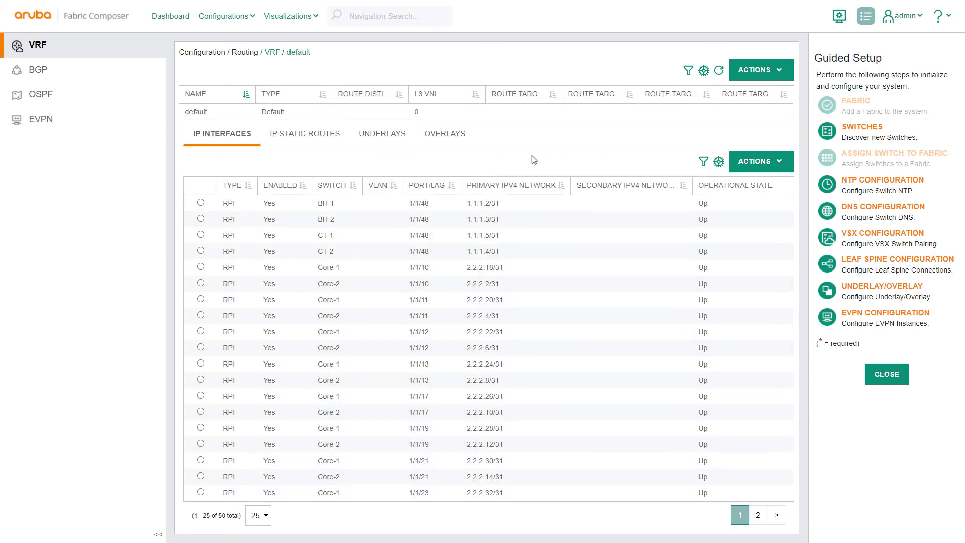
left_click(747, 167)
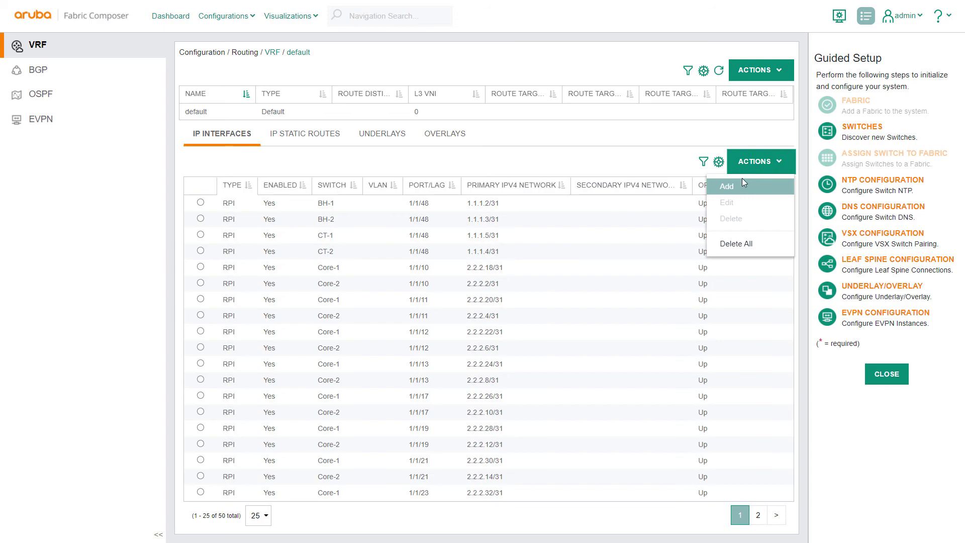
Step: Add a Distributed SVI for VLAN 567 with subnet 10.40.1.0/24 and gateway 10.40.1.254
left_click(738, 191)
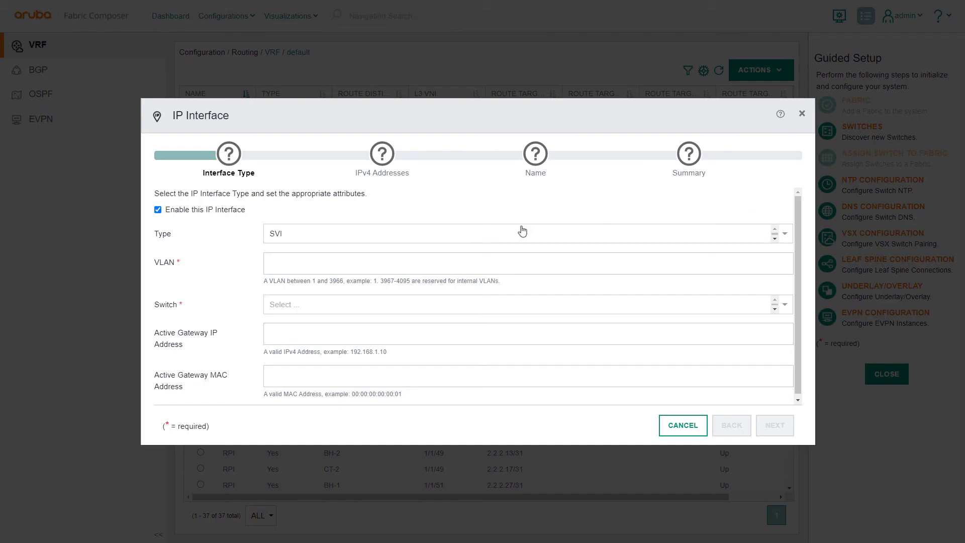
left_click(423, 241)
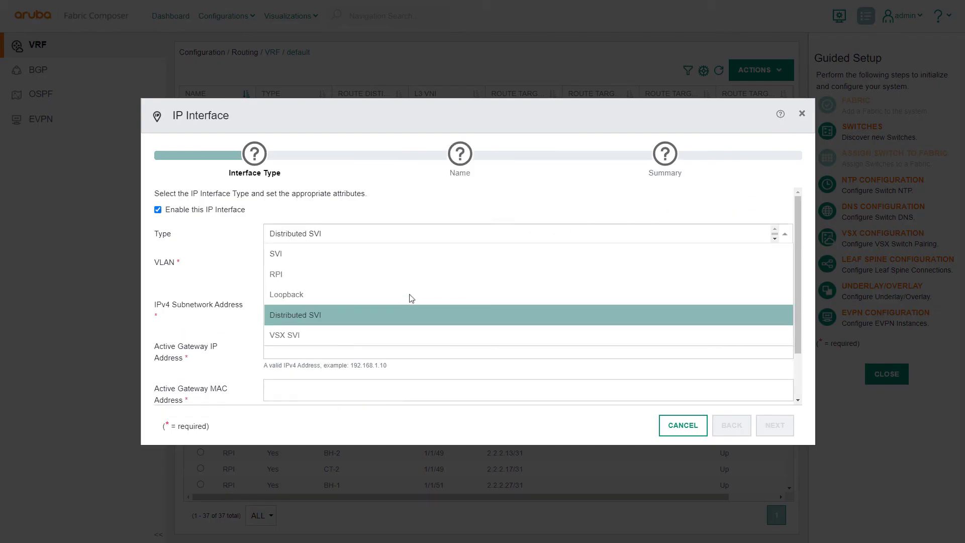
left_click(403, 318)
left_click(394, 272)
type("567")
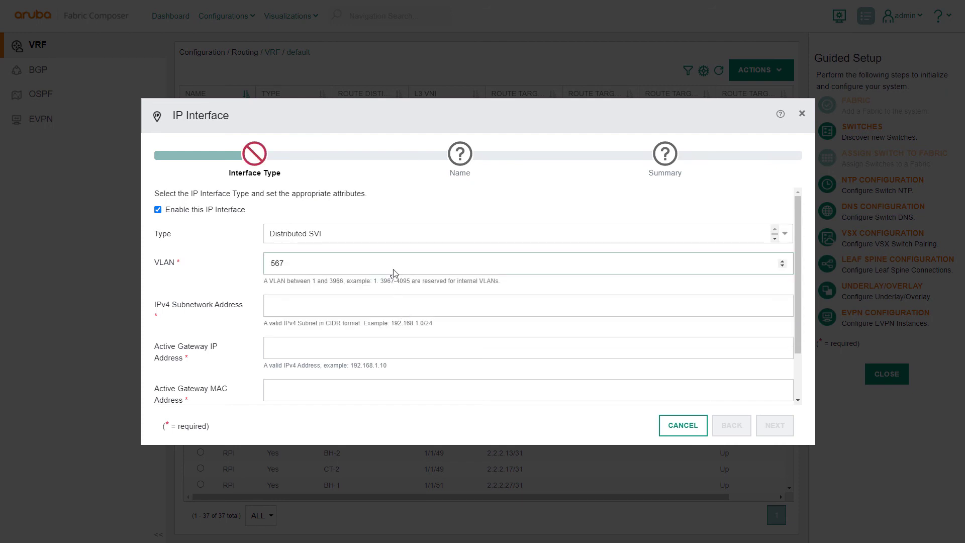
left_click(393, 310)
type("10")
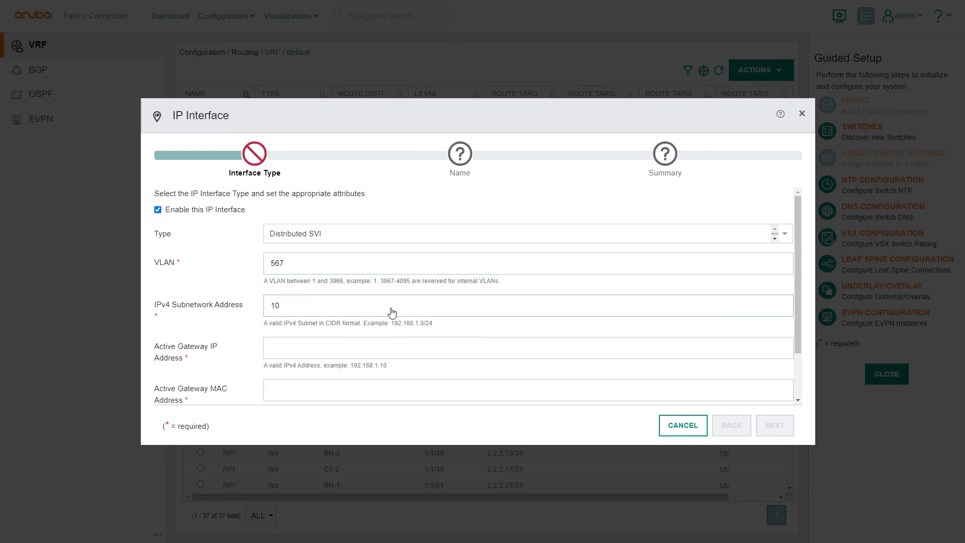
type(".40.1.0/24")
left_click(388, 352)
type("10.40")
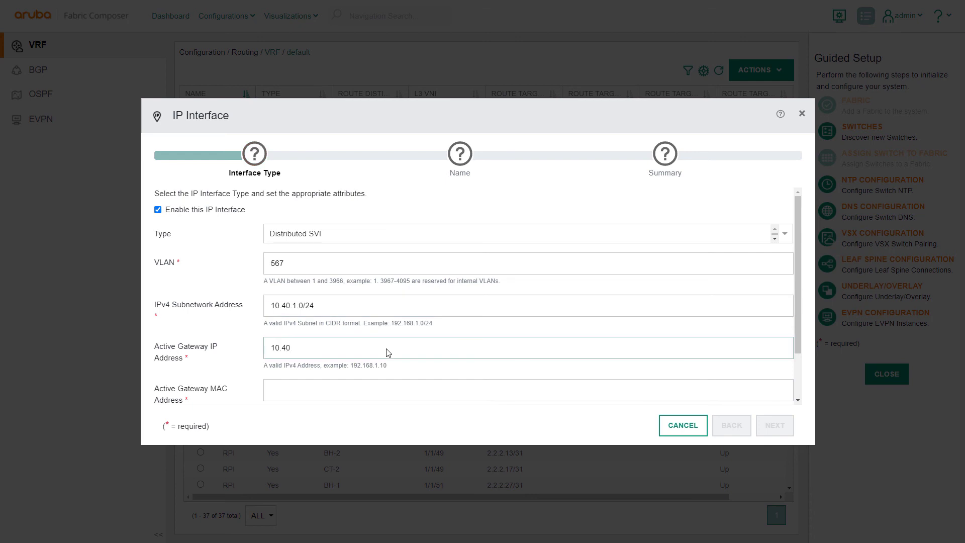
type(".1.254")
Step: Set gateway MAC 12:00:00:00:01:01, switch addresses 10.40.1.100-10.40.1.200 and name Dsvi567
left_click(385, 395)
scroll(385, 394, "down", 1)
type("12:00:00:00:01:01")
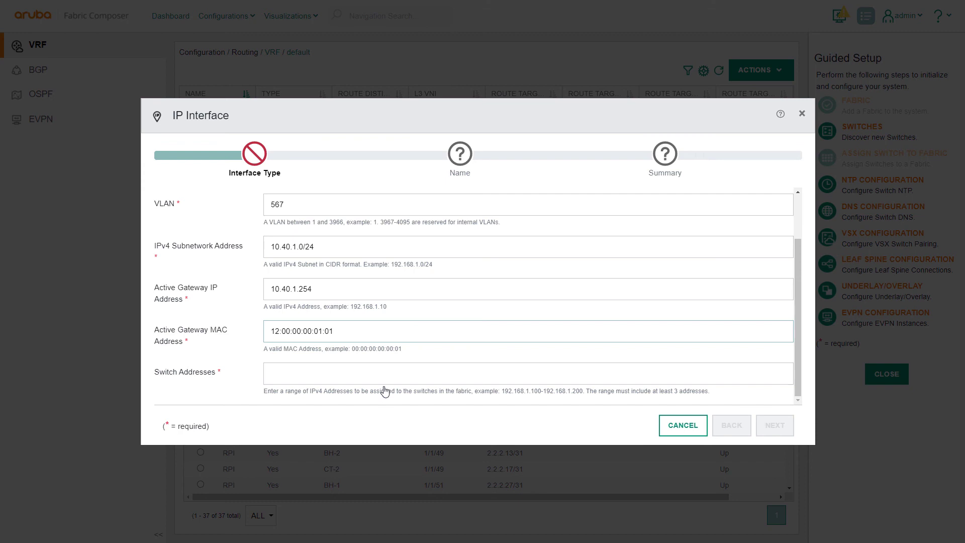
key("Tab")
type("10.40.1.100-10")
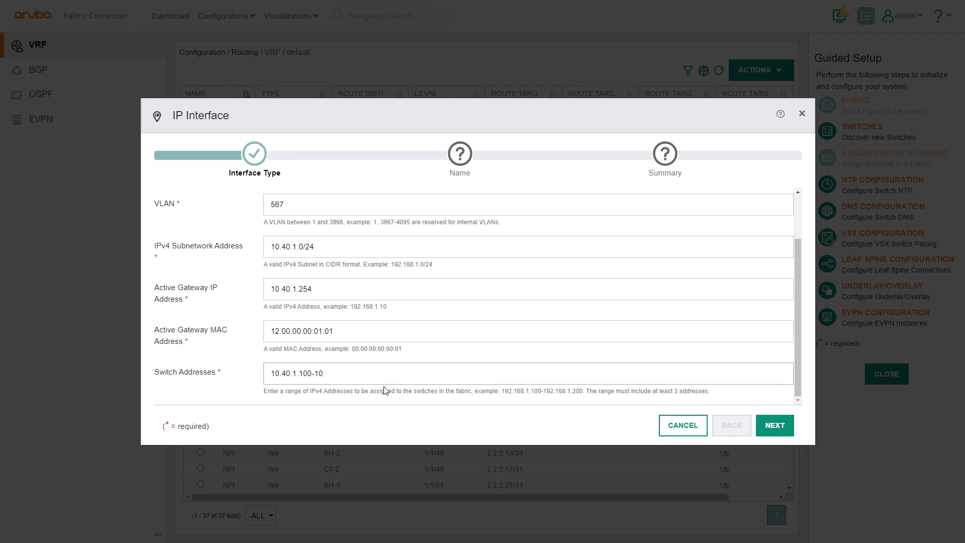
type(".40.1.200")
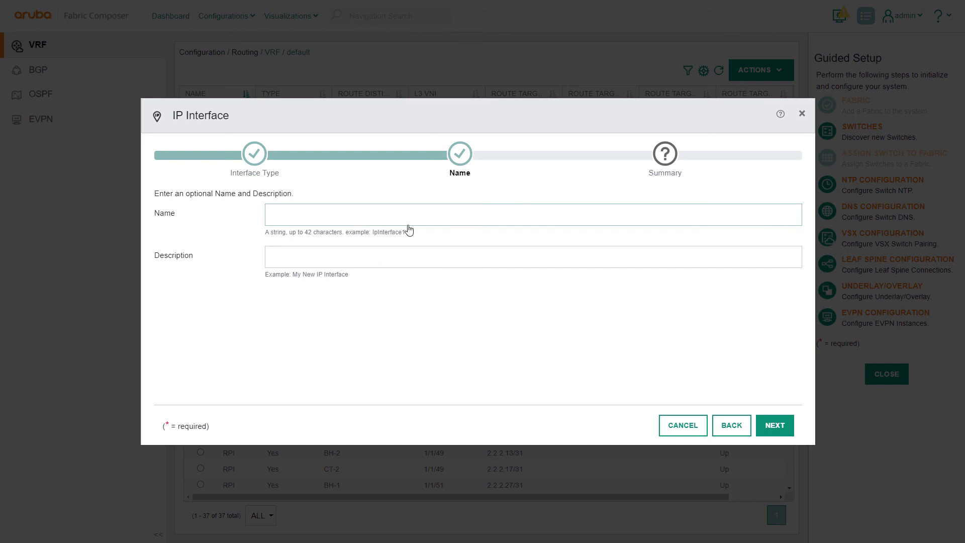
type("Dsvi567")
left_click(766, 428)
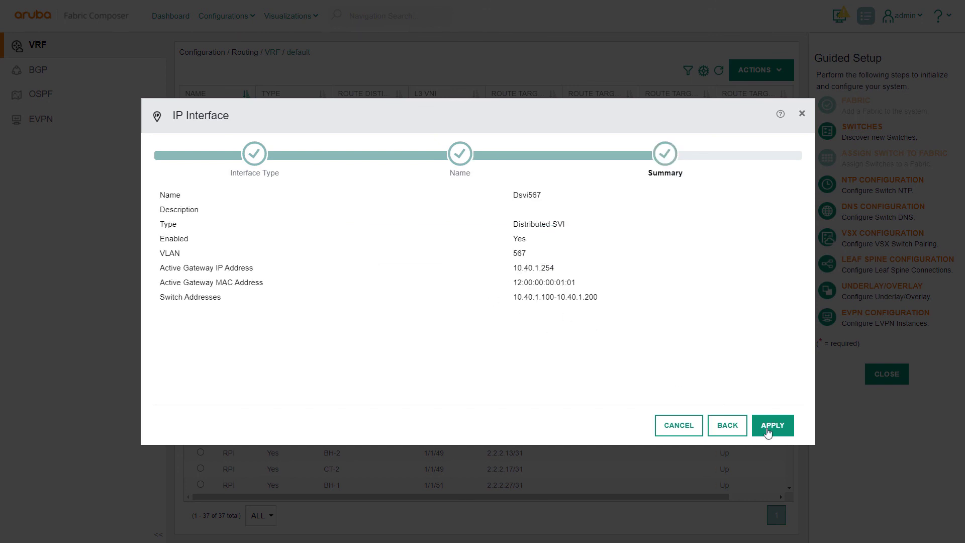
Step: Apply the Dsvi567 distributed SVI to the four leaf switches and go back to the dashboard
left_click(767, 428)
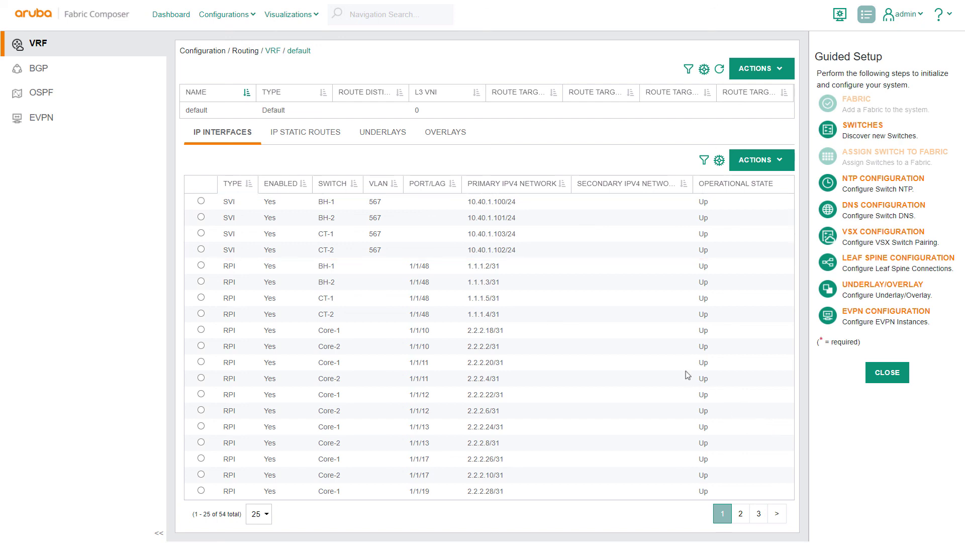
left_click(173, 16)
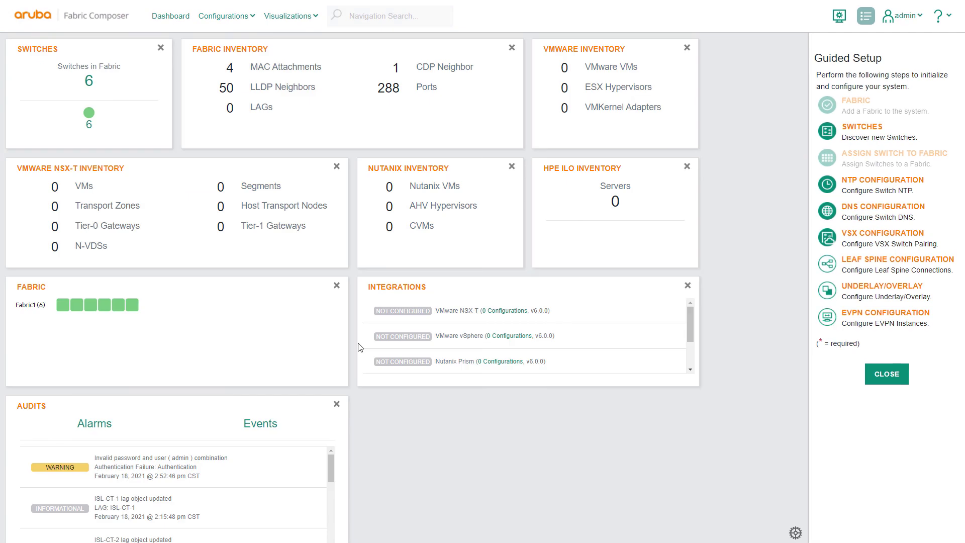